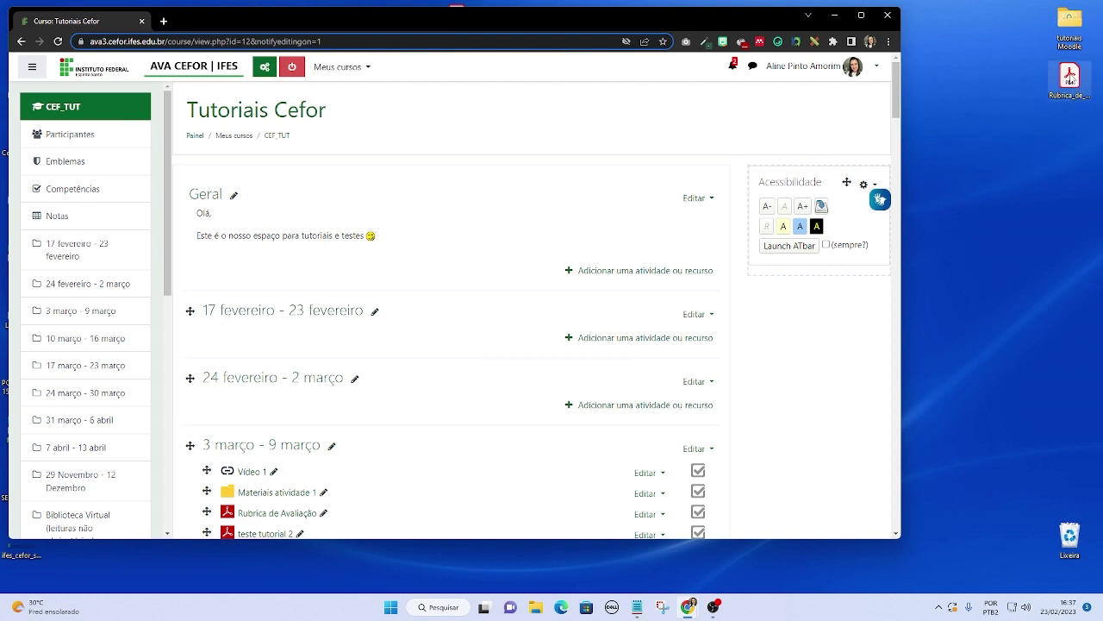
Add the Rubrica PDF from the desktop to the 17 fevereiro - 23 fevereiro section of the course.
{"action": "left_click_drag", "start_coordinate": [1070, 78], "coordinate": [302, 343]}
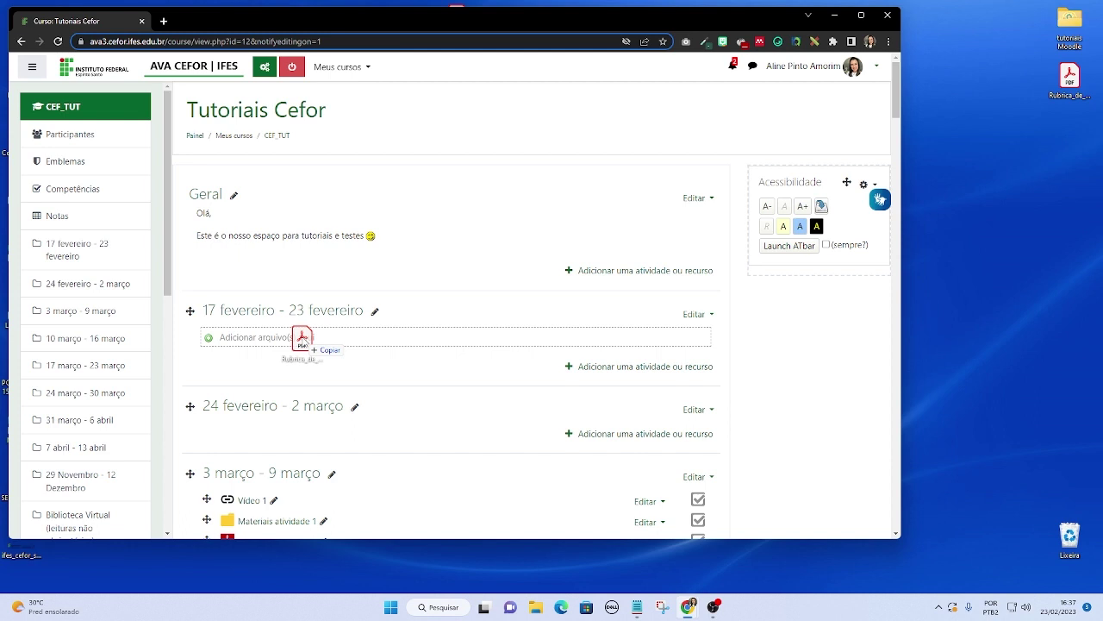
{"action": "left_click_drag", "start_coordinate": [302, 343], "coordinate": [302, 341]}
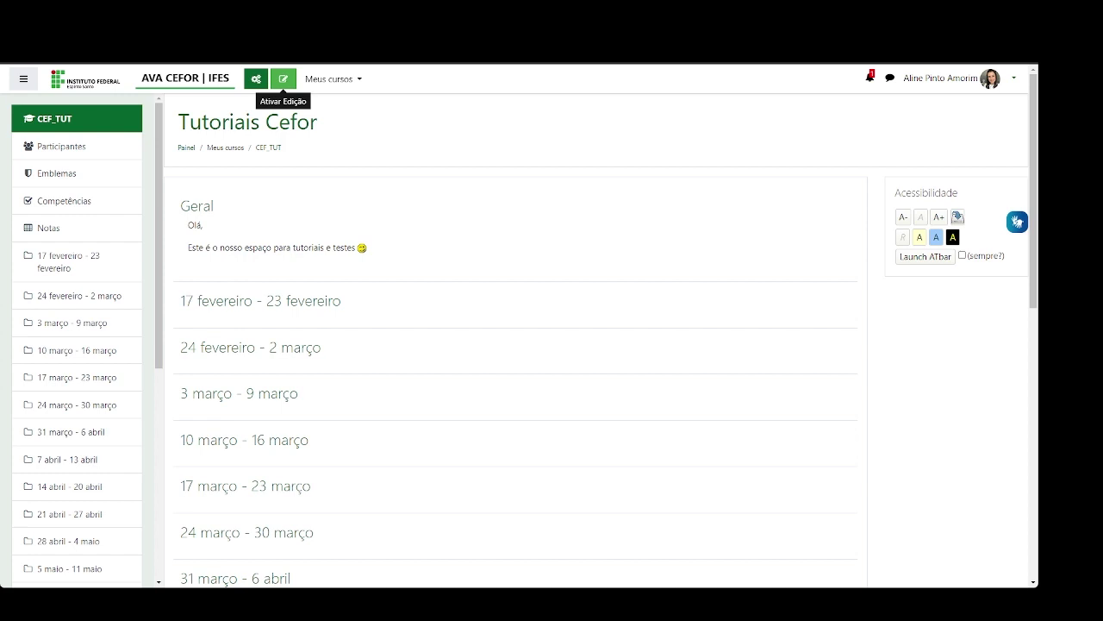
Turn on course editing and start an Arquivo resource named "teste tutorial" in the 17 fevereiro - 23 fevereiro section.
{"action": "left_click", "coordinate": [284, 80]}
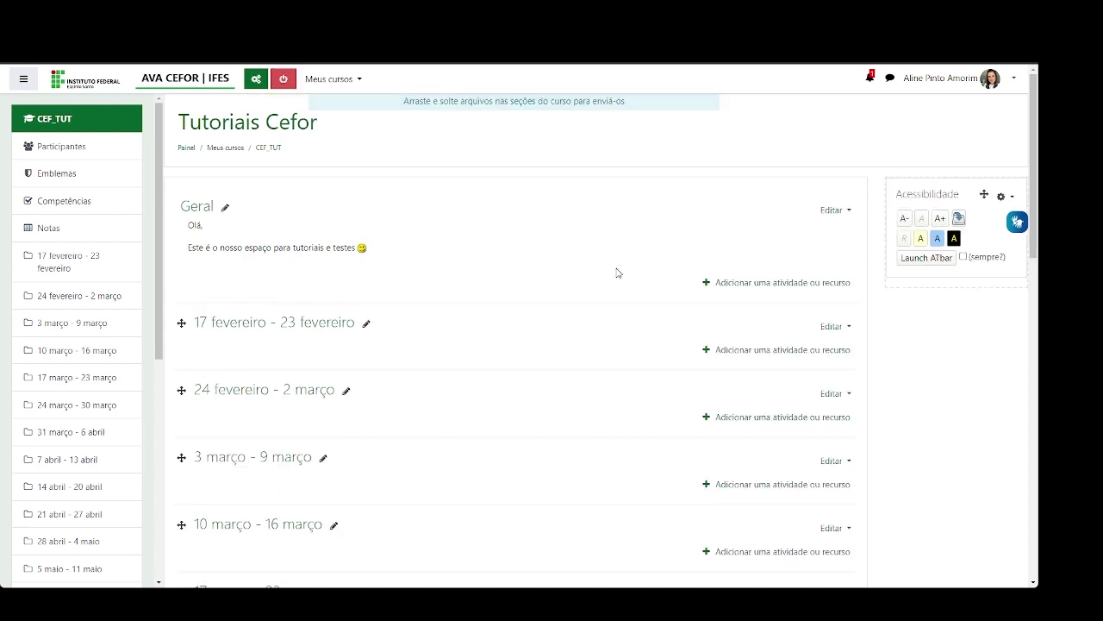
{"action": "scroll", "coordinate": [483, 269], "scroll_direction": "down", "scroll_amount": 1}
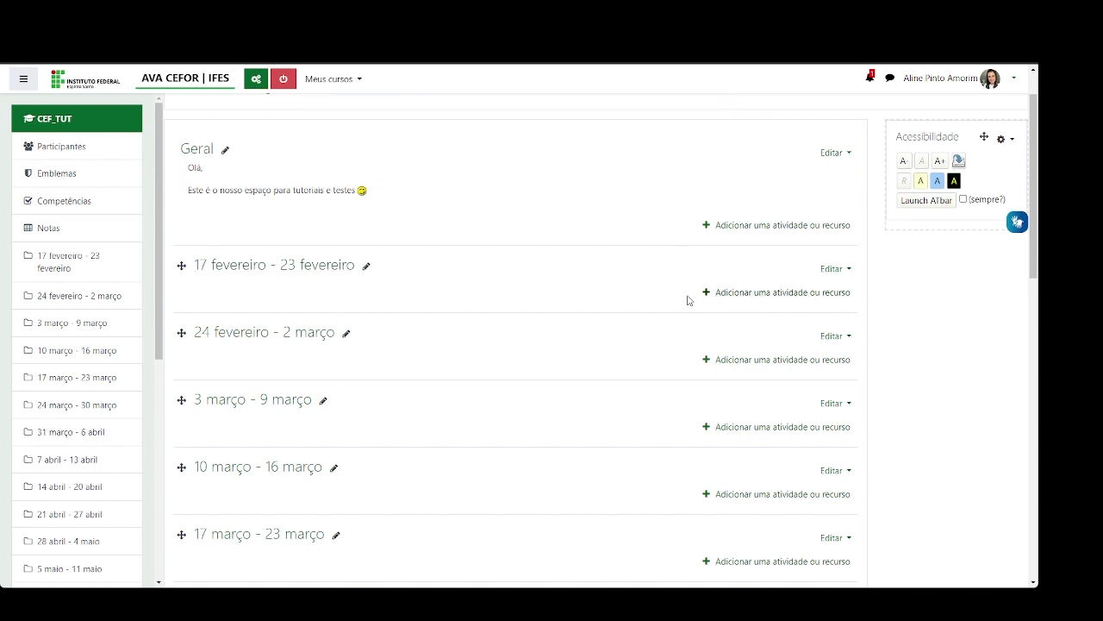
{"action": "left_click", "coordinate": [764, 295]}
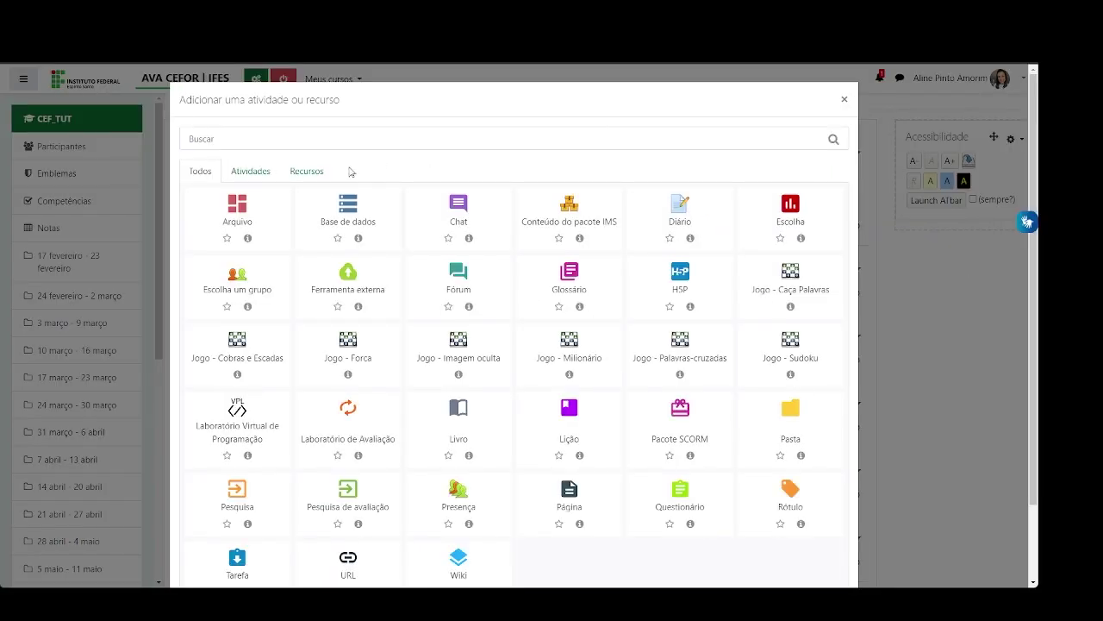
{"action": "left_click", "coordinate": [315, 172]}
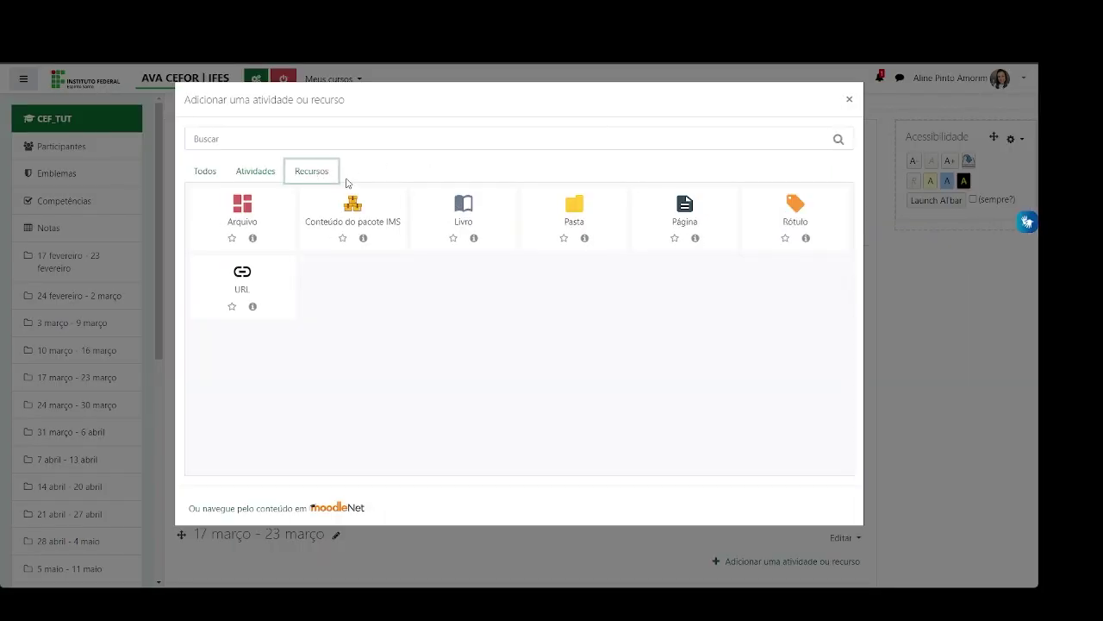
{"action": "left_click", "coordinate": [243, 215]}
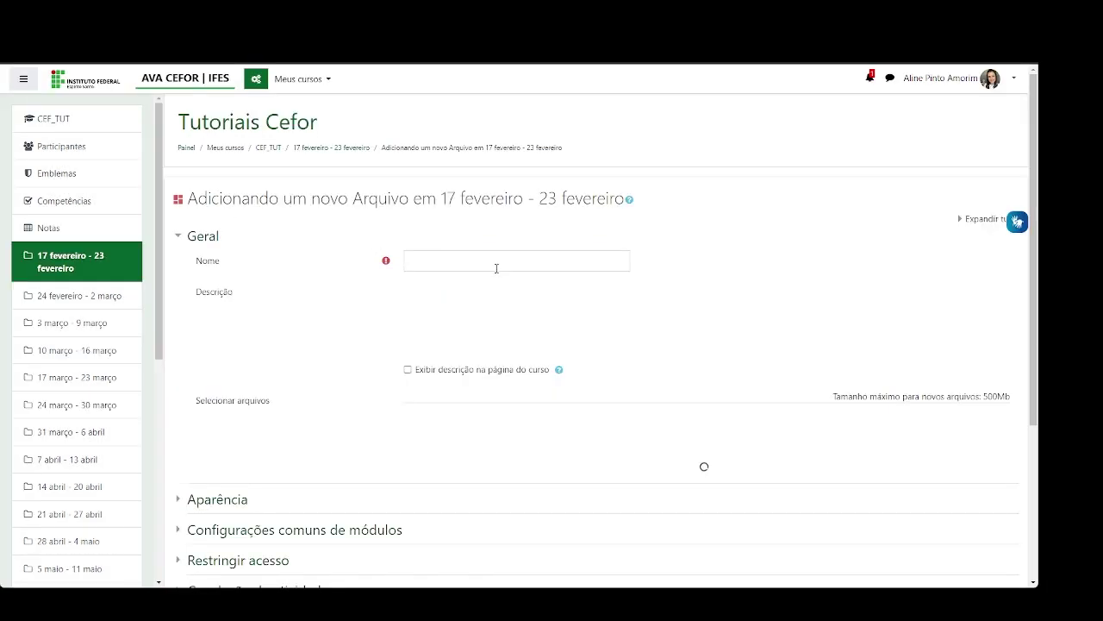
{"action": "left_click", "coordinate": [488, 260]}
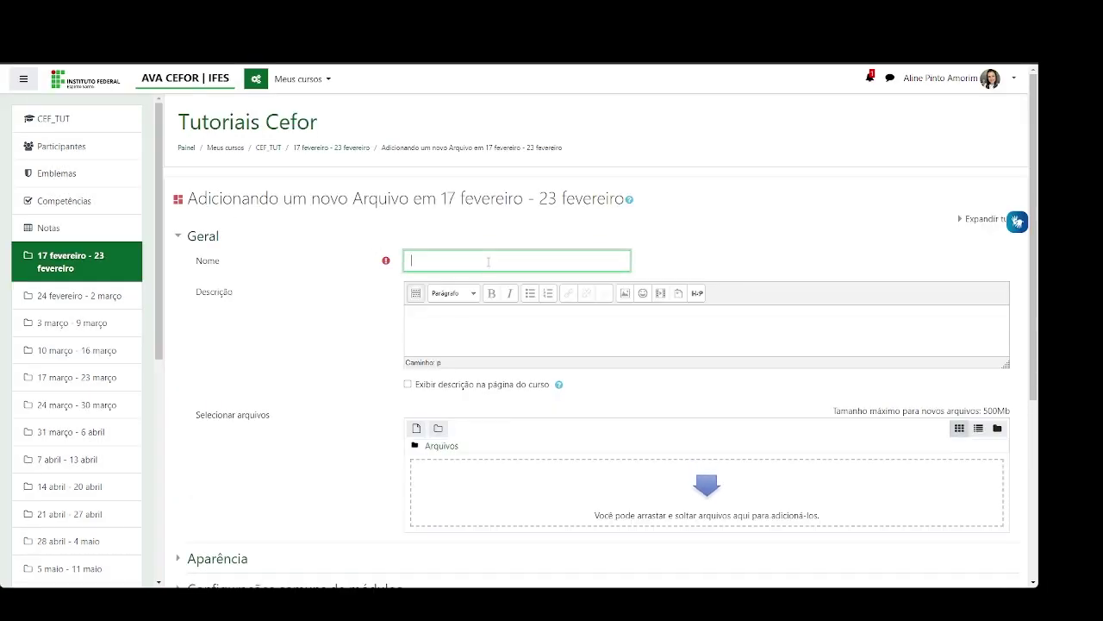
{"action": "type", "text": "teste tutorial"}
Upload the PDF from the computer as the file of the new resource.
{"action": "scroll", "coordinate": [468, 266], "scroll_direction": "down", "scroll_amount": 2}
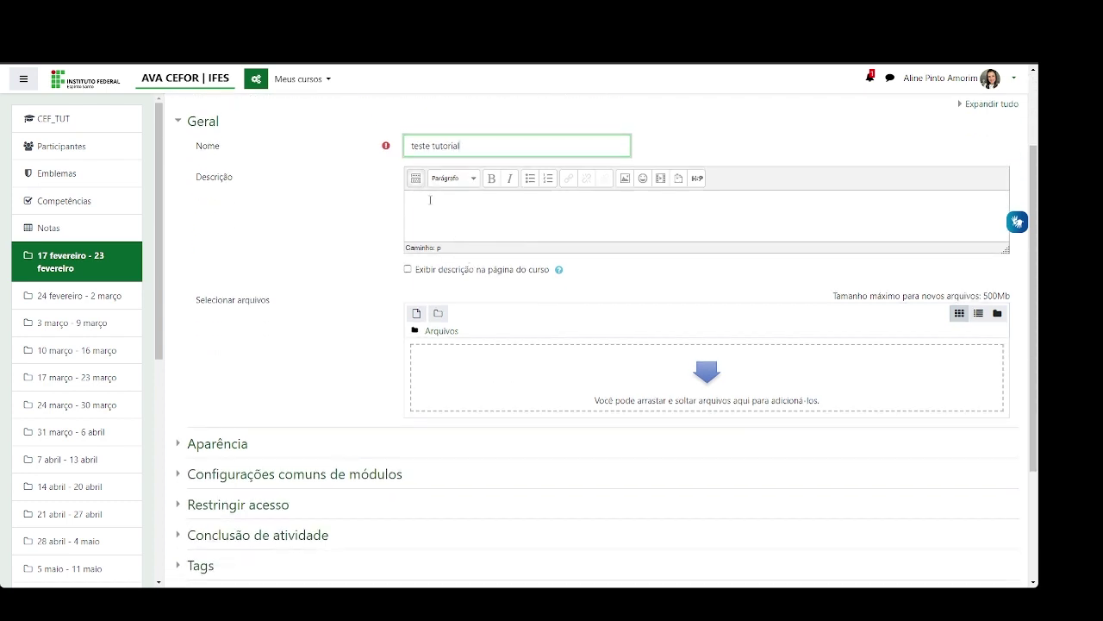
{"action": "scroll", "coordinate": [511, 305], "scroll_direction": "down", "scroll_amount": 2}
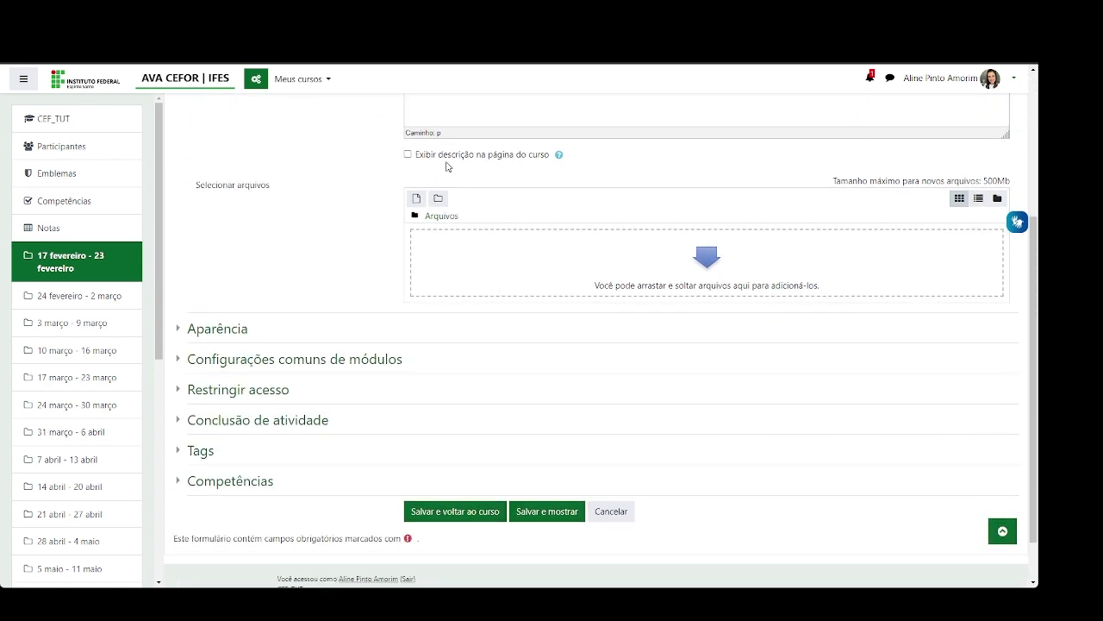
{"action": "left_click", "coordinate": [416, 201]}
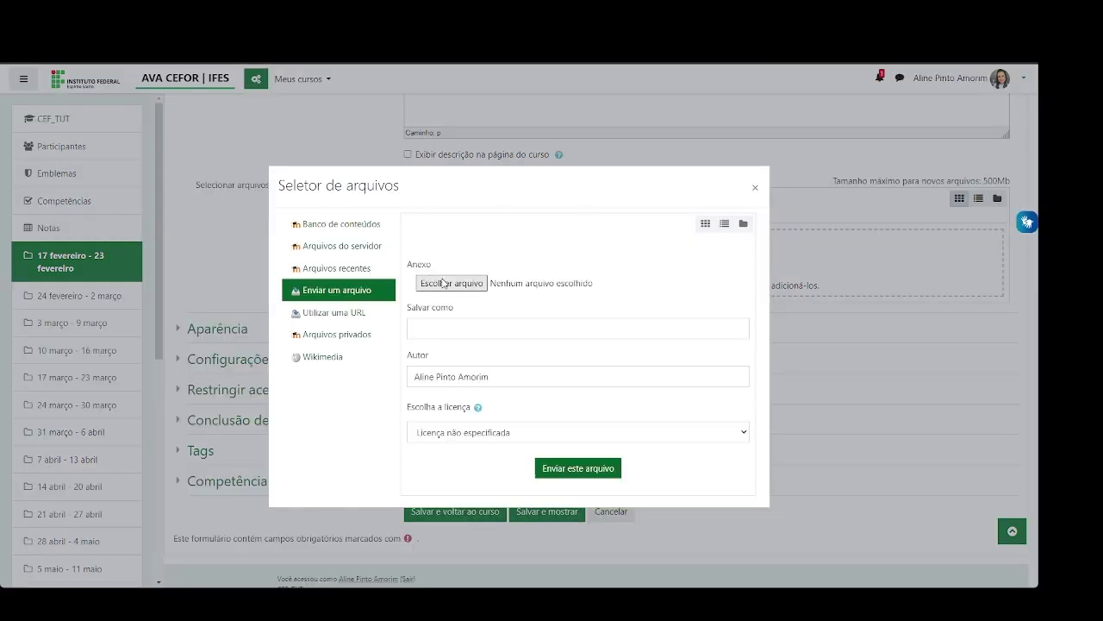
{"action": "left_click", "coordinate": [324, 269]}
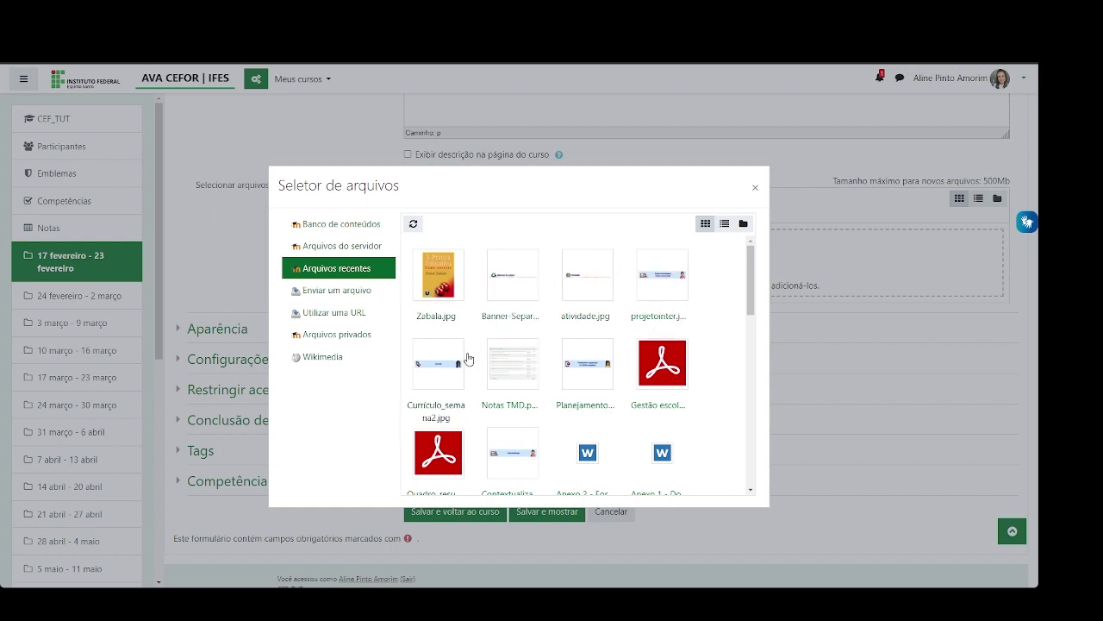
{"action": "left_click", "coordinate": [327, 291]}
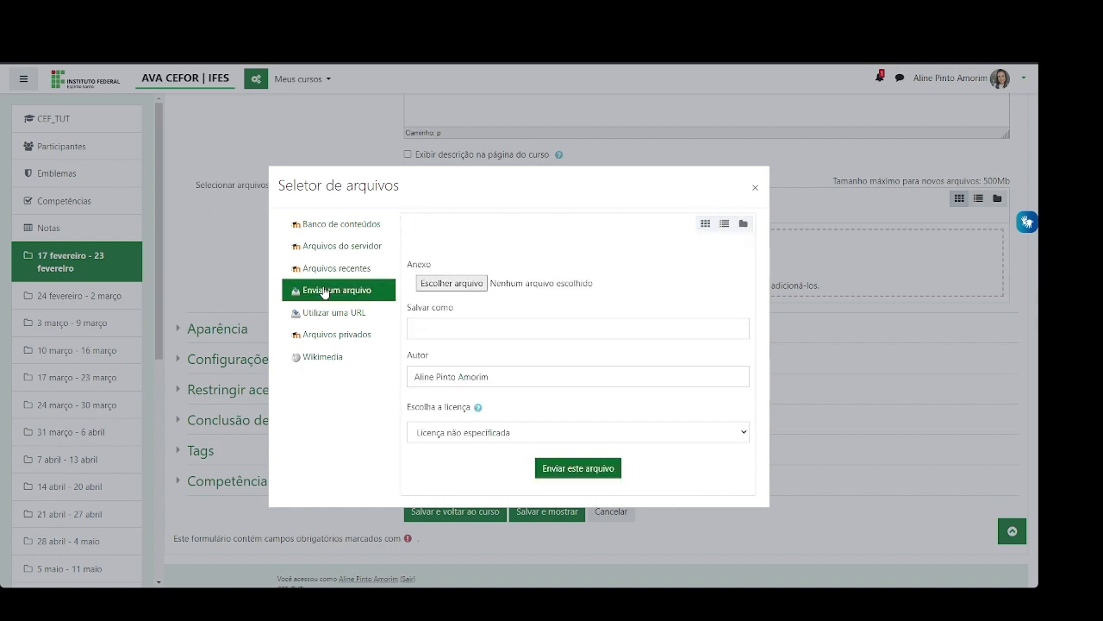
{"action": "left_click", "coordinate": [462, 288]}
{"action": "key", "text": "Return"}
{"action": "left_click", "coordinate": [569, 472]}
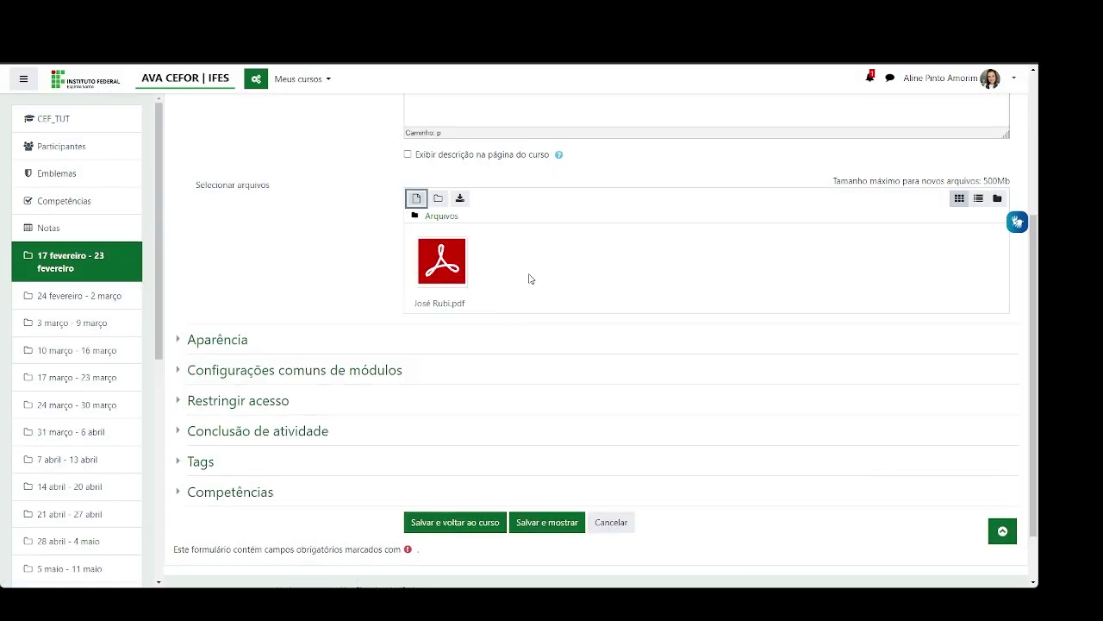
Examine the resource's Aparência settings, including the available Exibir display options.
{"action": "scroll", "coordinate": [247, 194], "scroll_direction": "down", "scroll_amount": 2}
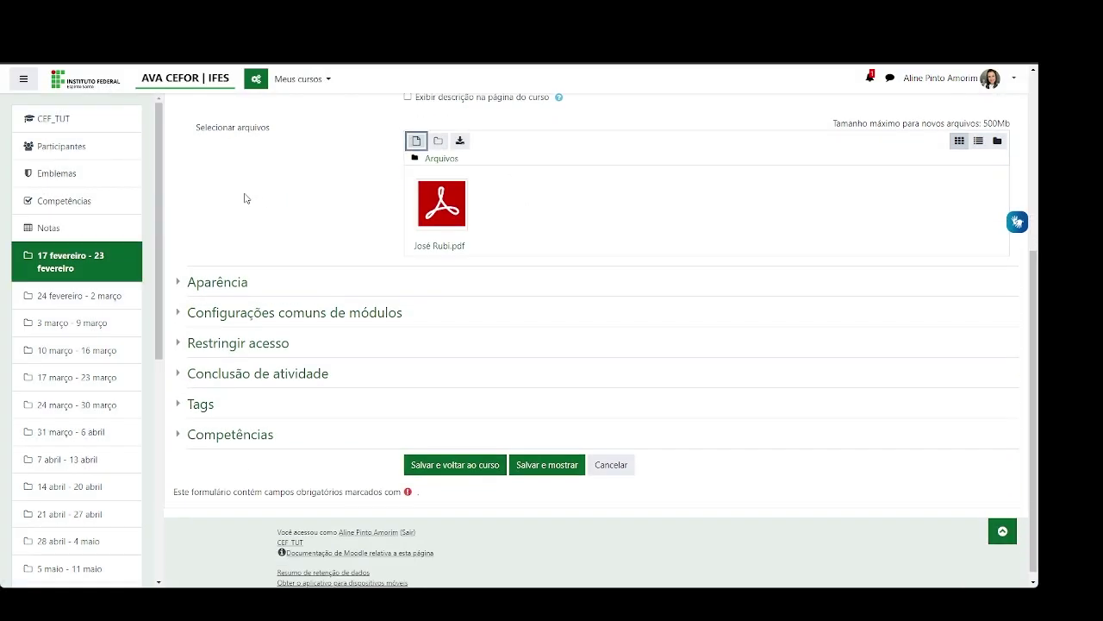
{"action": "left_click", "coordinate": [199, 286]}
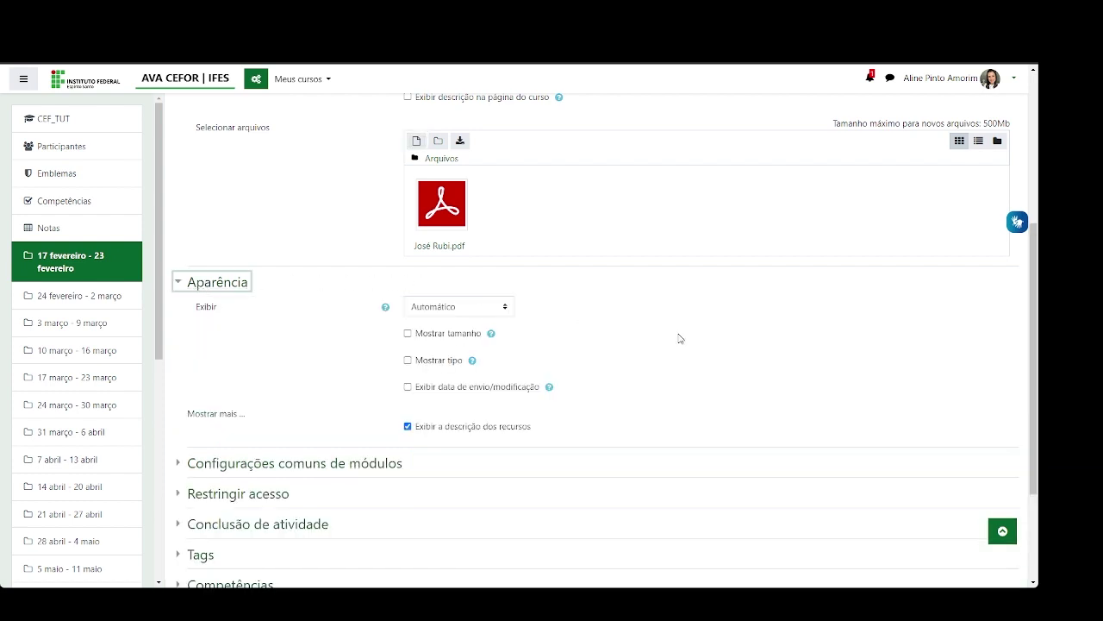
{"action": "left_click", "coordinate": [506, 308]}
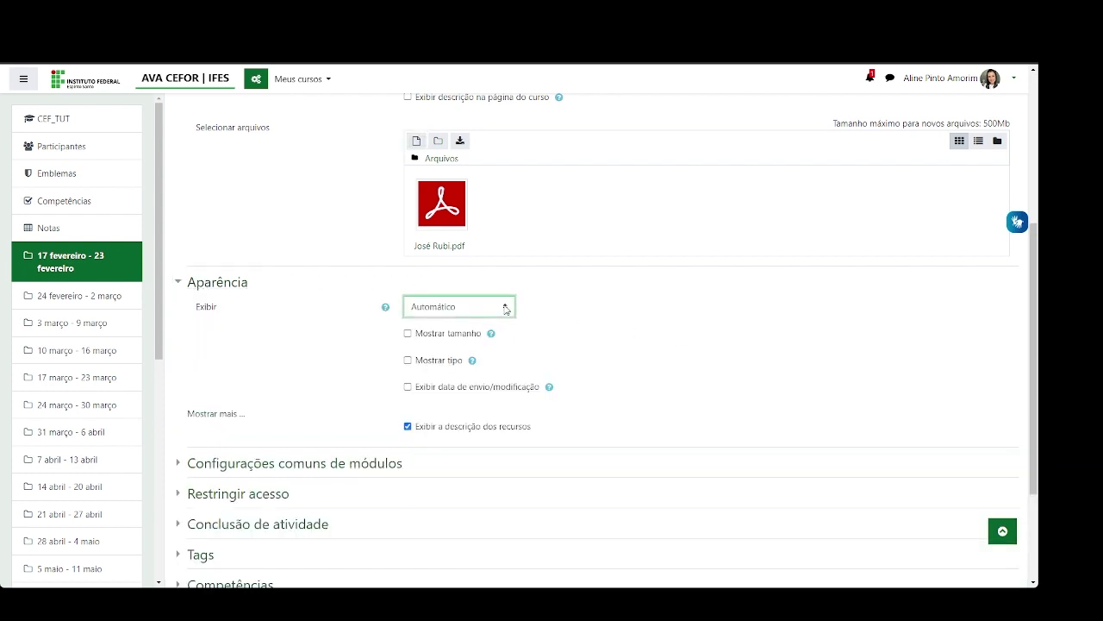
{"action": "left_click", "coordinate": [506, 308]}
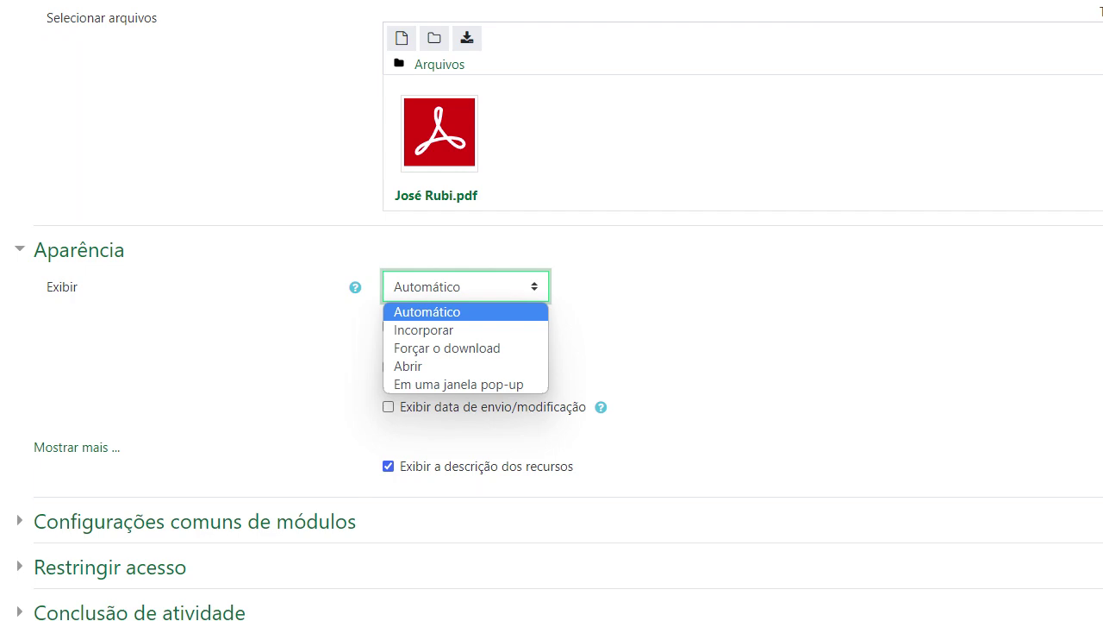
{"action": "key", "text": "Escape"}
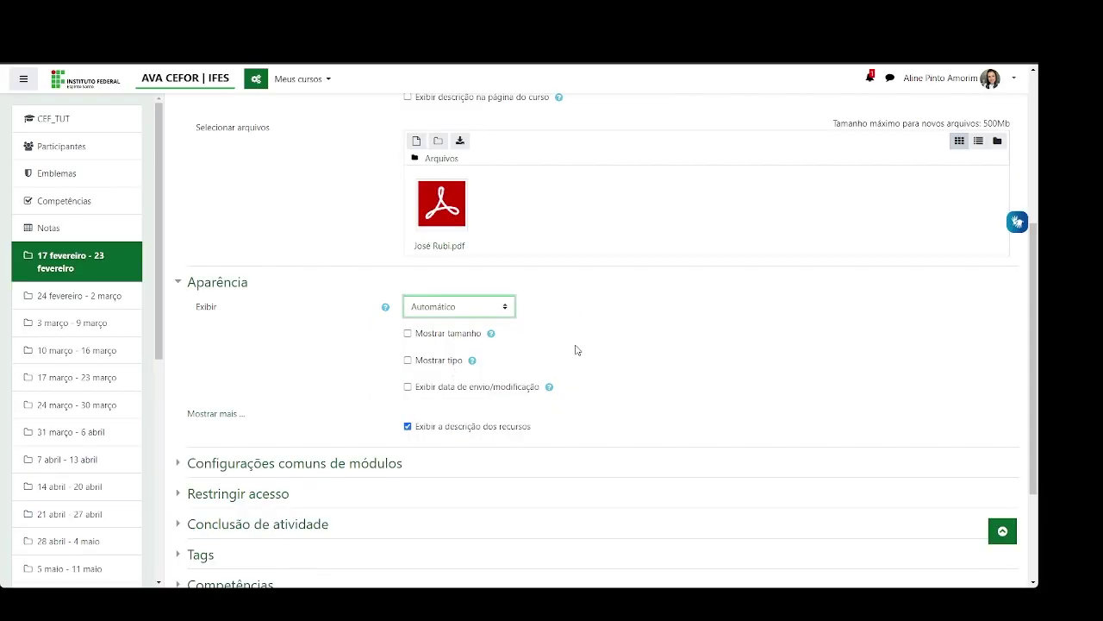
{"action": "left_click", "coordinate": [528, 316]}
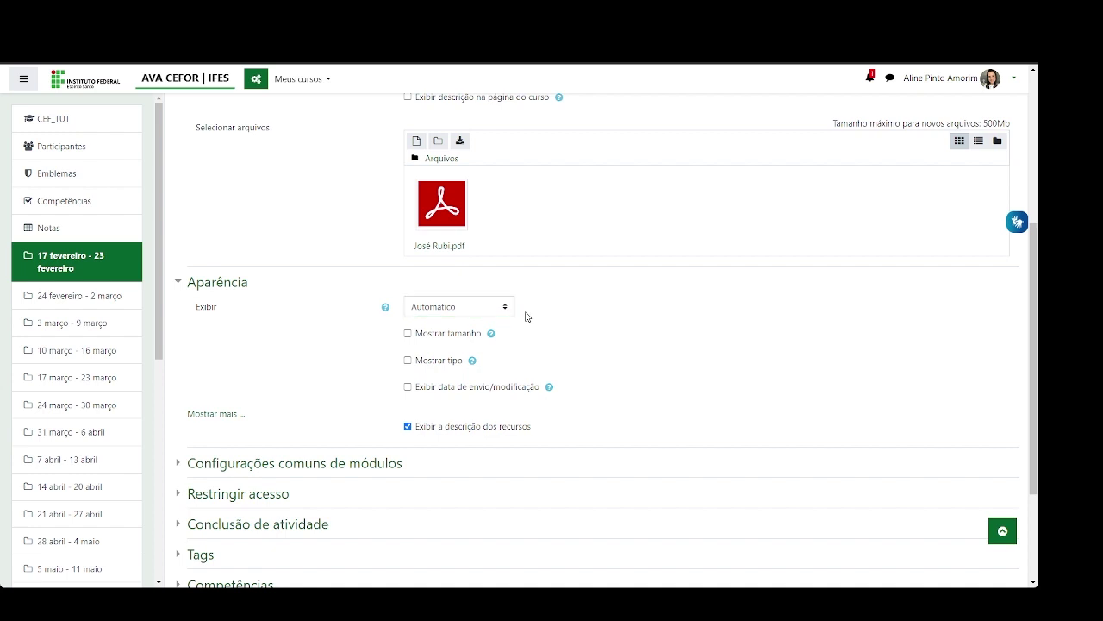
{"action": "scroll", "coordinate": [525, 366], "scroll_direction": "down", "scroll_amount": 1}
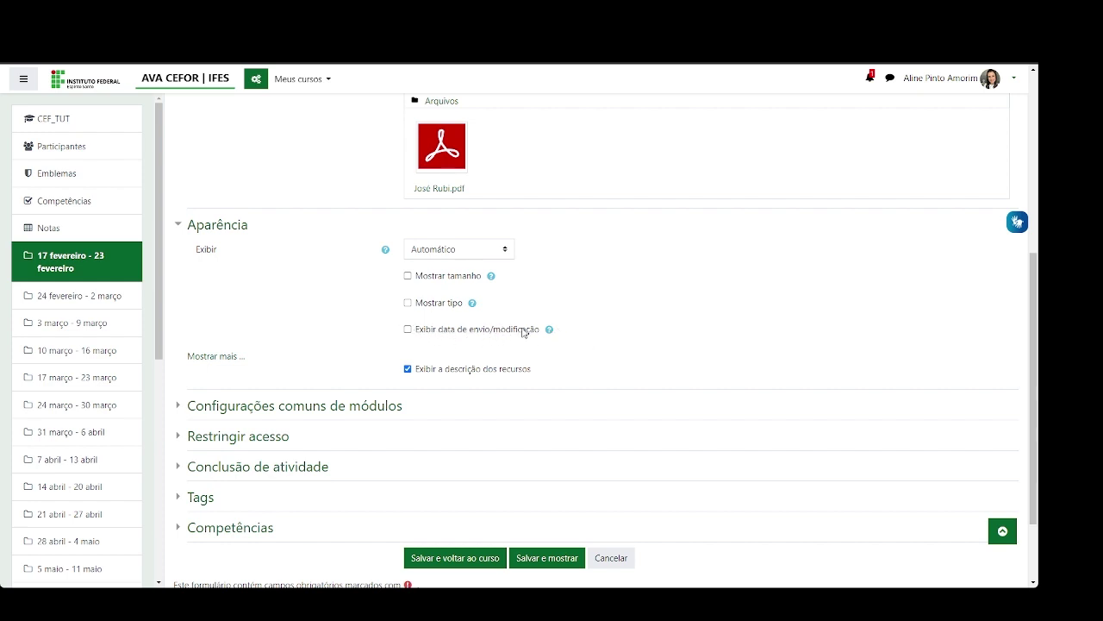
{"action": "scroll", "coordinate": [638, 375], "scroll_direction": "down", "scroll_amount": 2}
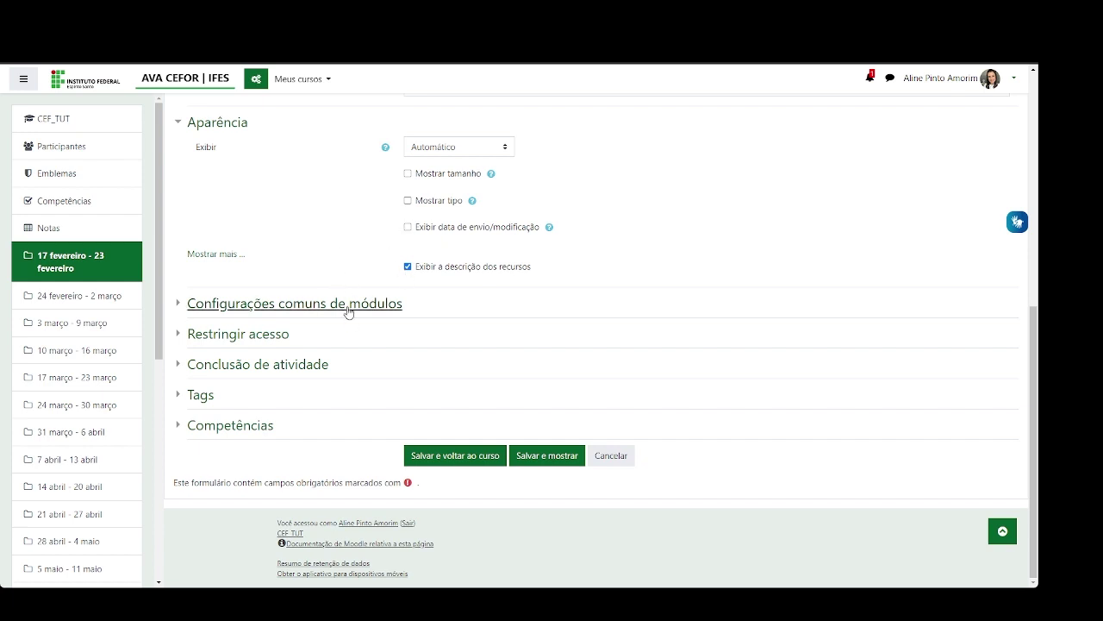
Review the resource's Restringir acesso and Conclusão de atividade settings and check the filled-in form.
{"action": "left_click", "coordinate": [209, 333]}
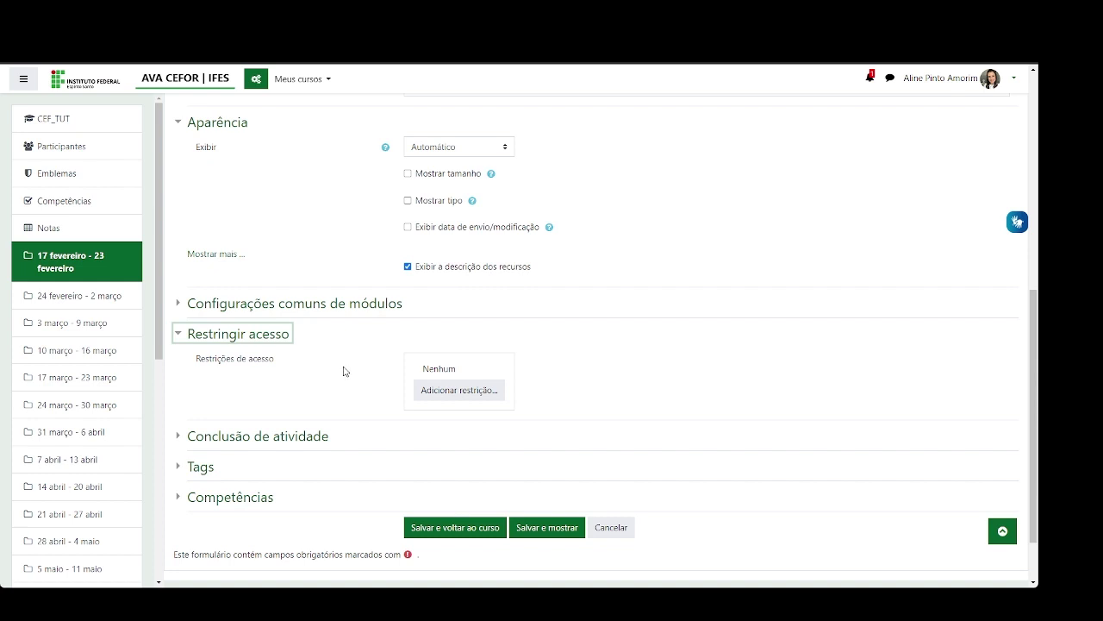
{"action": "left_click", "coordinate": [305, 438]}
{"action": "scroll", "coordinate": [753, 424], "scroll_direction": "down", "scroll_amount": 2}
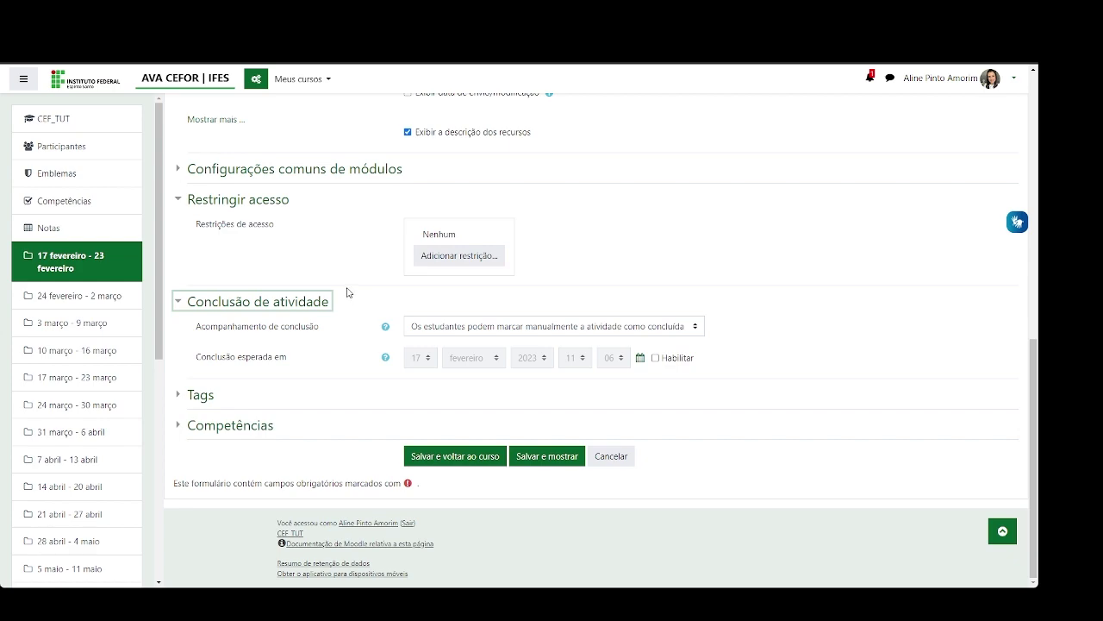
{"action": "scroll", "coordinate": [265, 263], "scroll_direction": "up", "scroll_amount": 3}
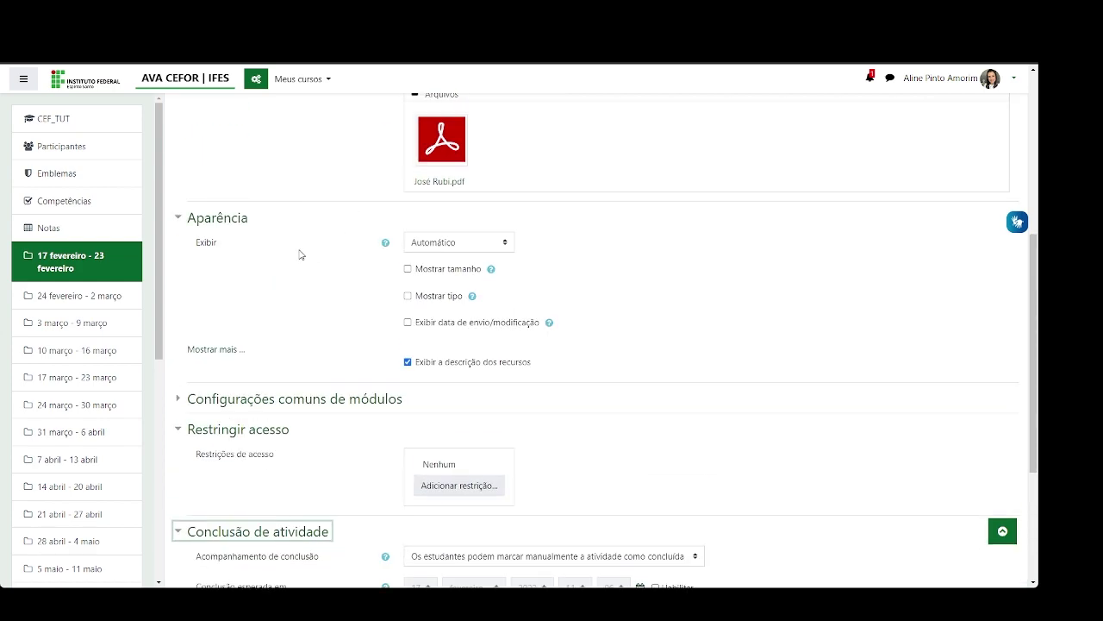
{"action": "scroll", "coordinate": [297, 253], "scroll_direction": "up", "scroll_amount": 3}
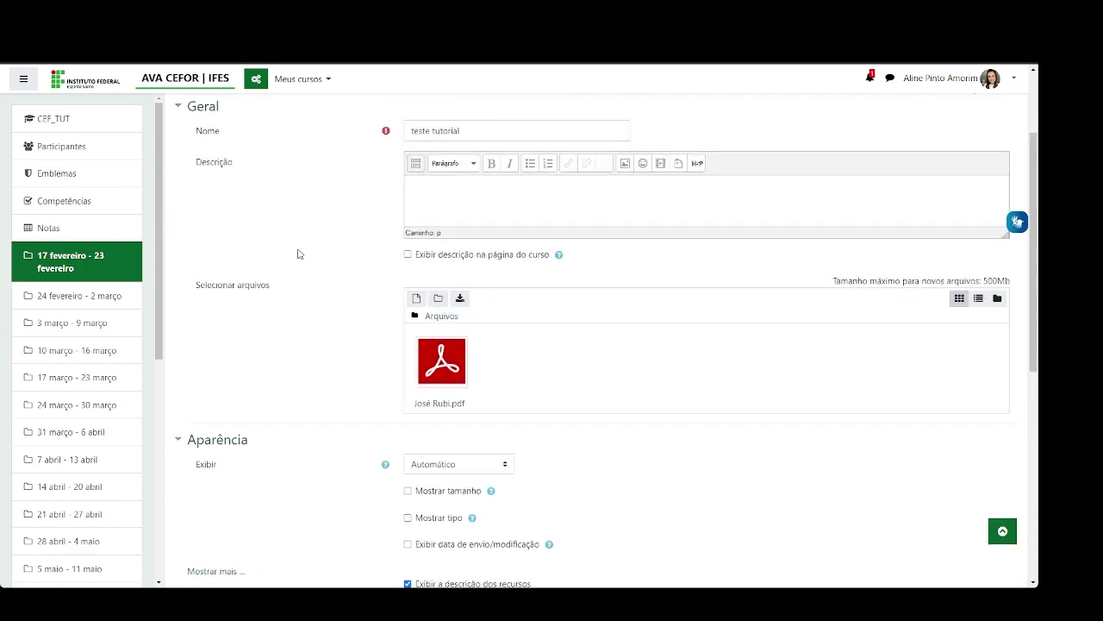
Save the file resource and return to the course page to check its section.
{"action": "scroll", "coordinate": [298, 251], "scroll_direction": "down", "scroll_amount": 6}
{"action": "left_click", "coordinate": [466, 457]}
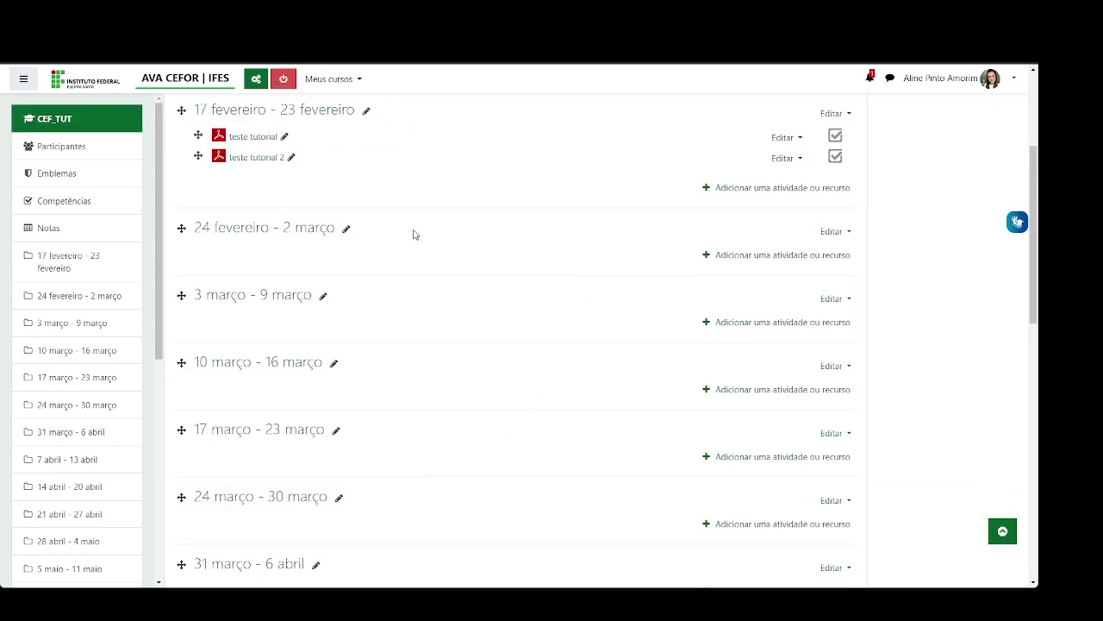
{"action": "scroll", "coordinate": [414, 234], "scroll_direction": "up", "scroll_amount": 3}
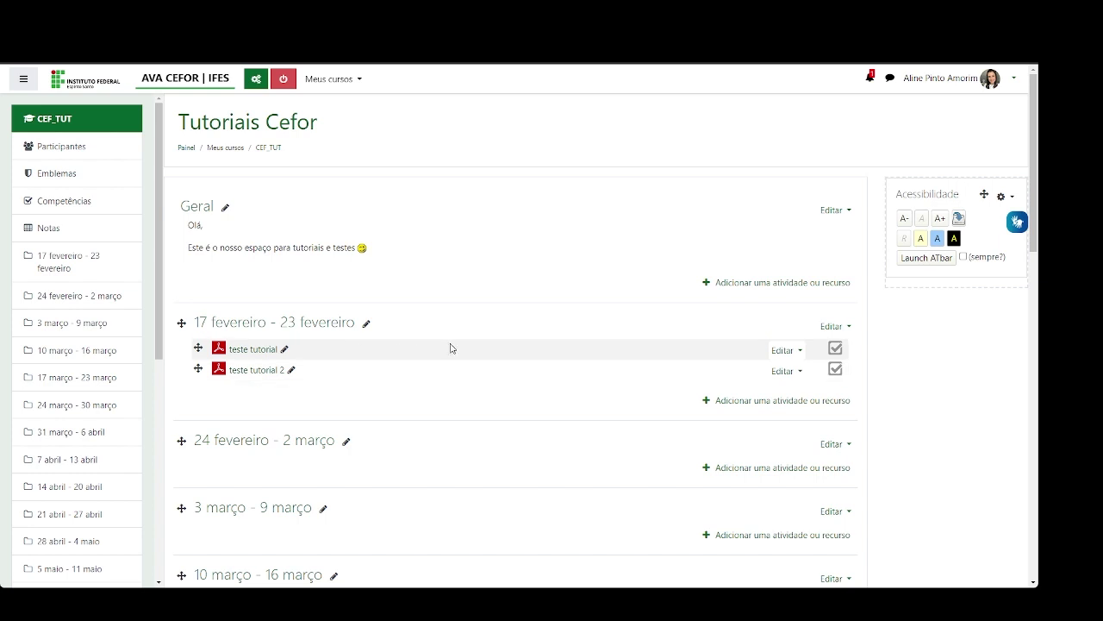